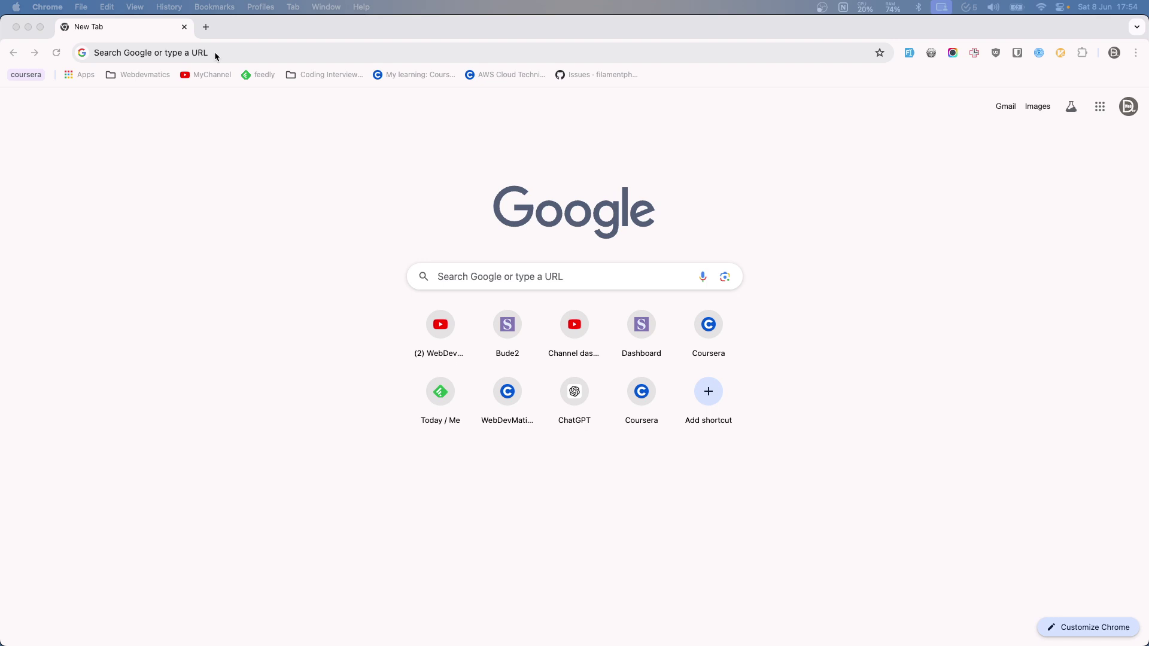
Load demo.filamentphp.com in Chrome to reach the Filament admin dashboard
click(205, 52)
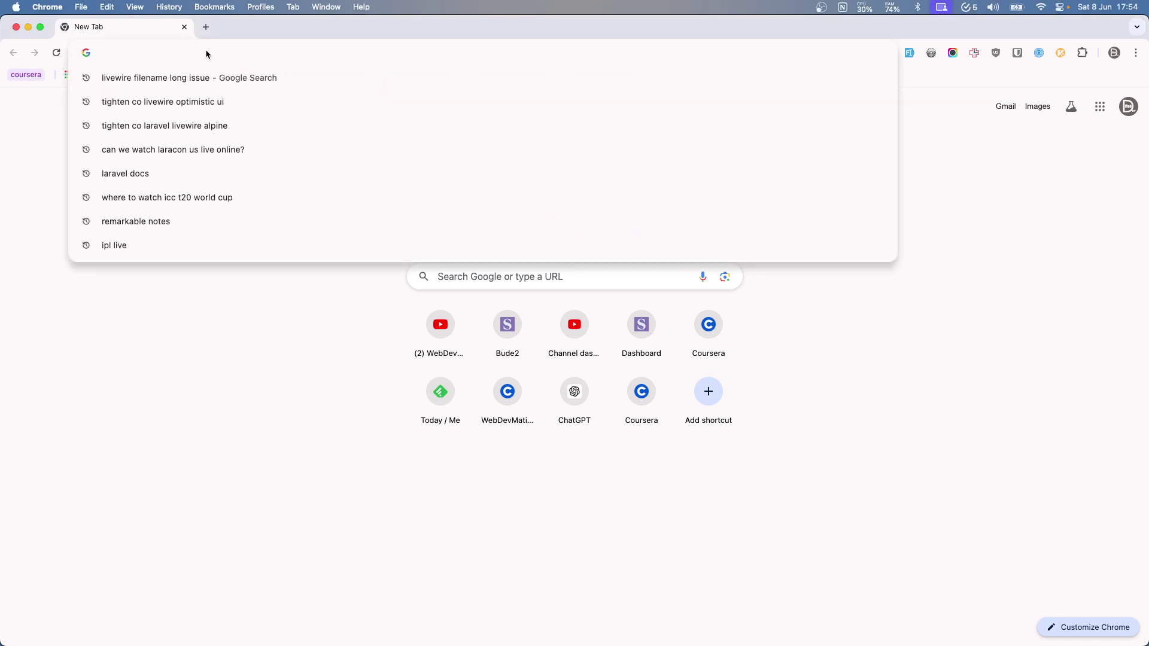
text(de)
key(Return)
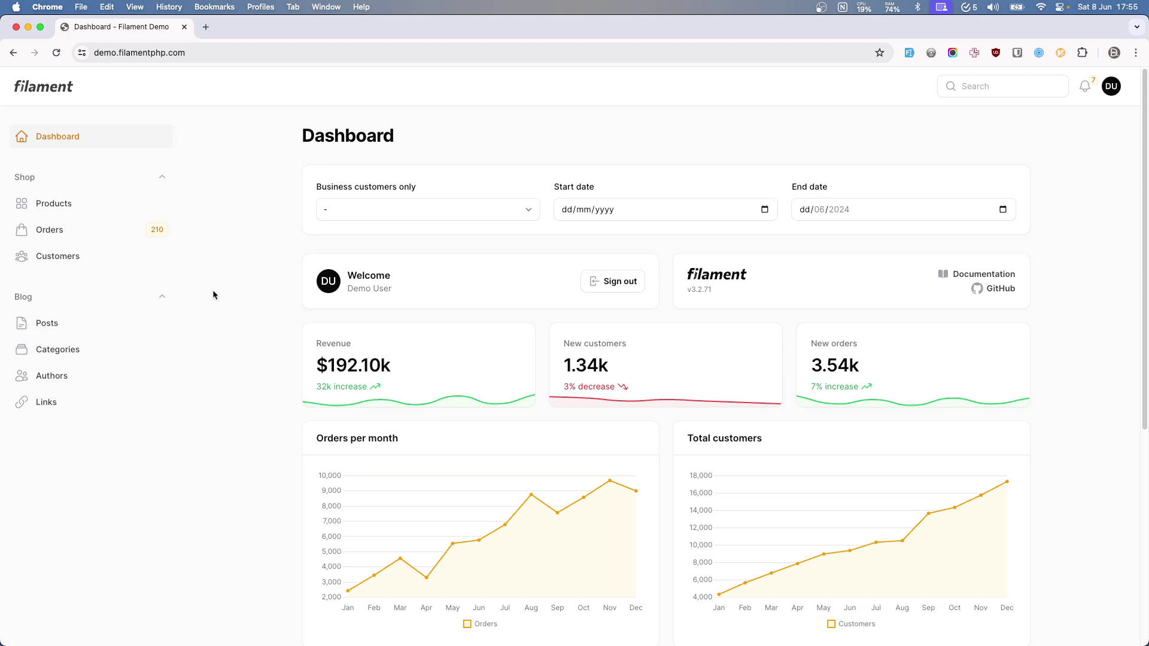
click(123, 52)
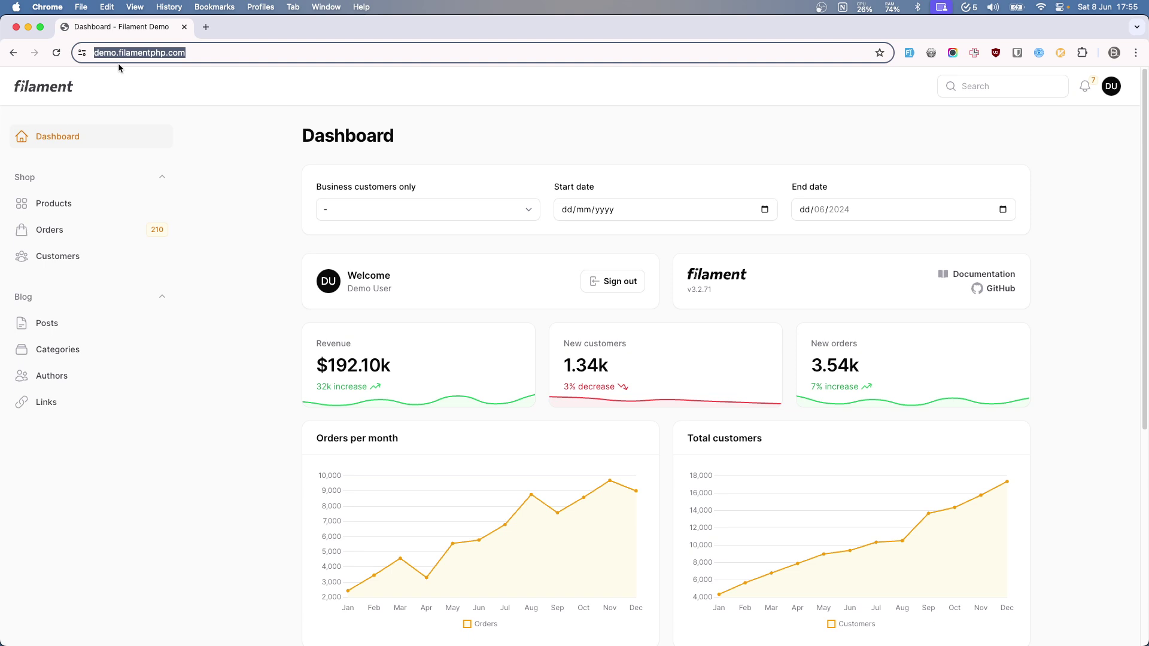
click(188, 125)
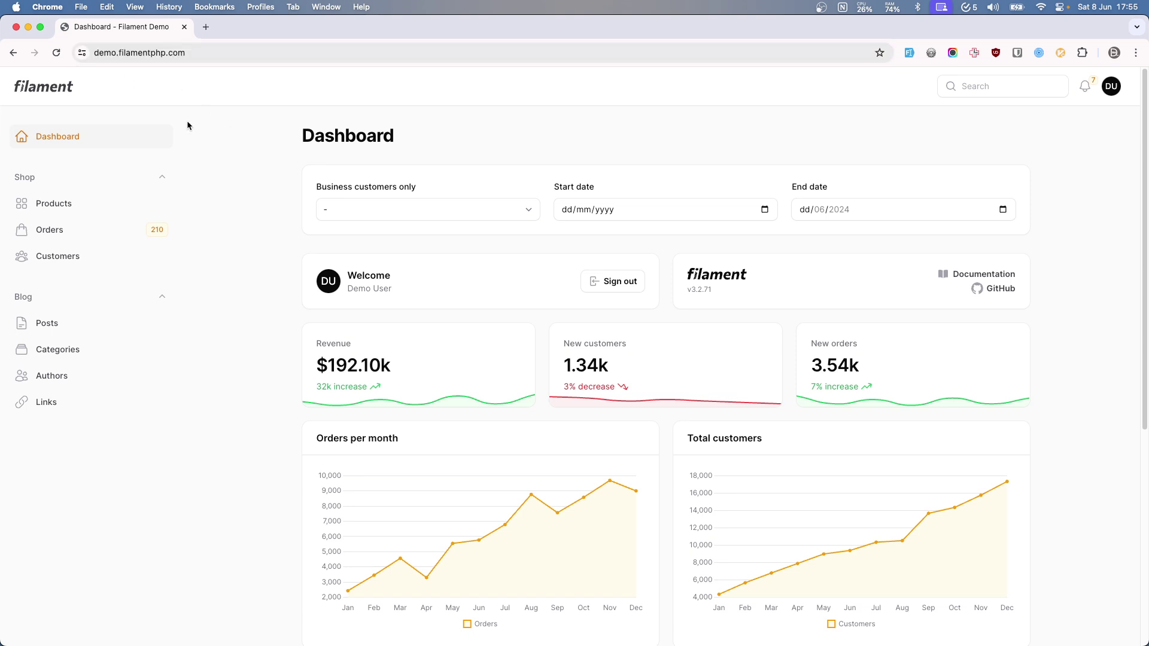
click(122, 53)
double_click(175, 52)
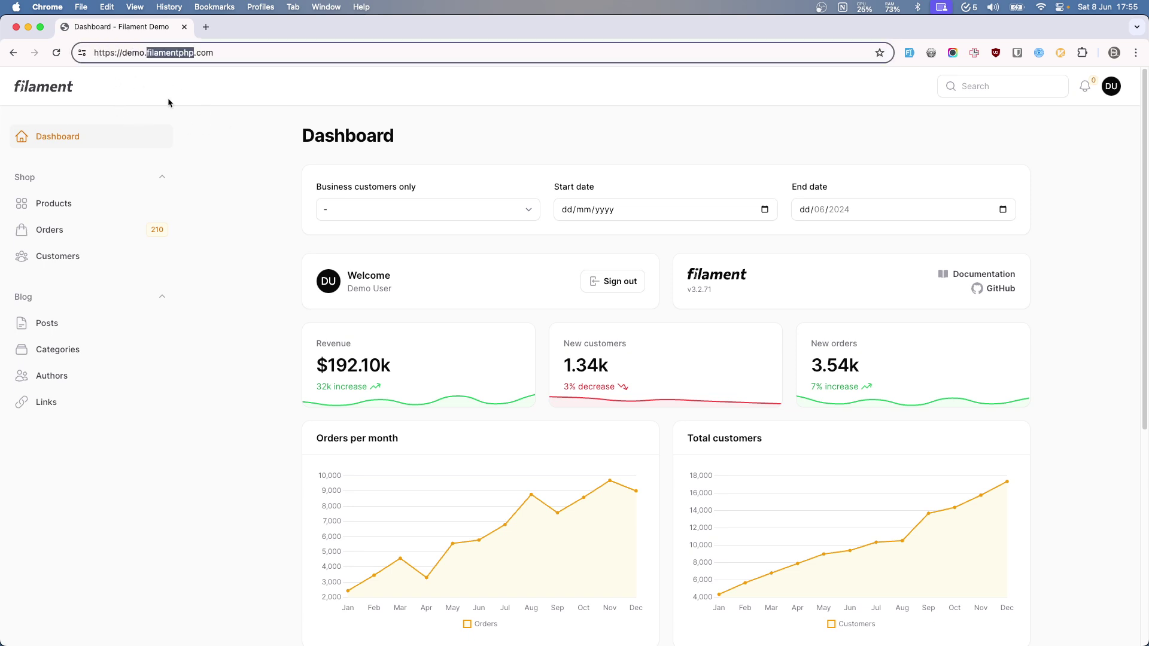
click(223, 124)
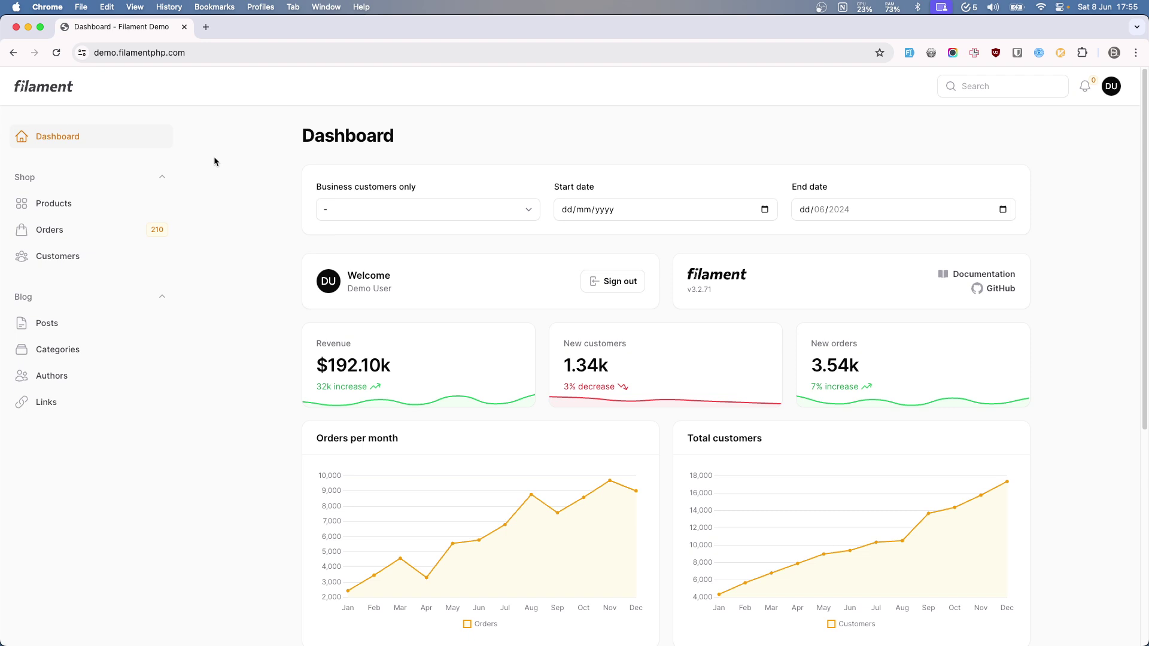
Open the blog Categories list, then open and cancel the 'est odit quaerat' edit form
click(51, 351)
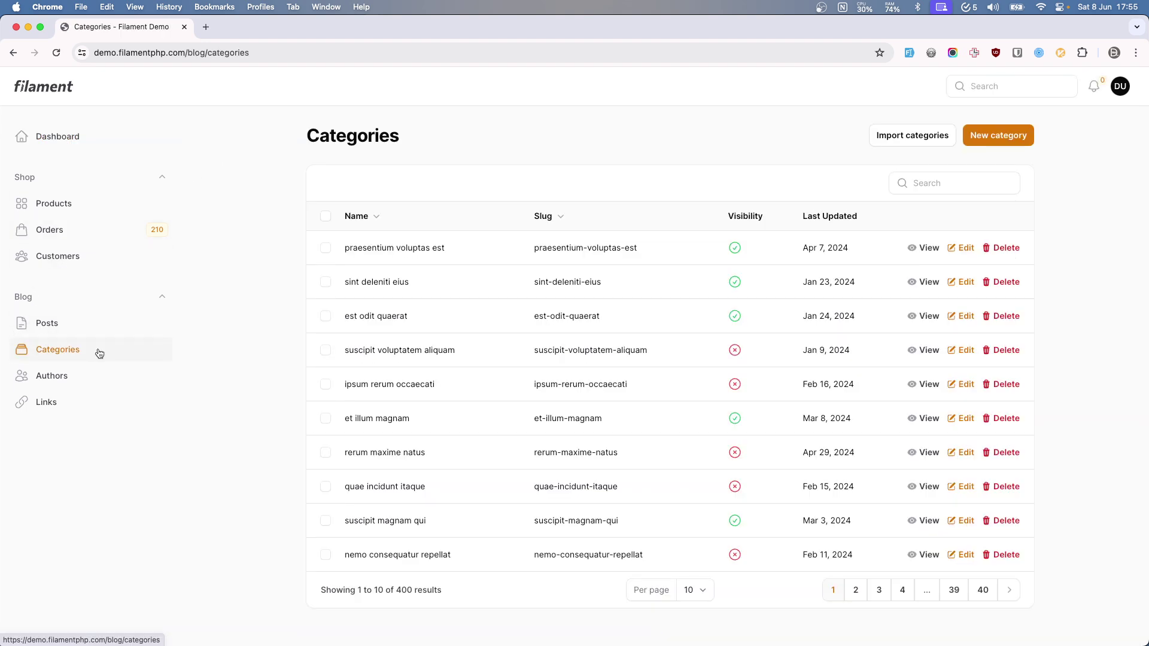
click(964, 321)
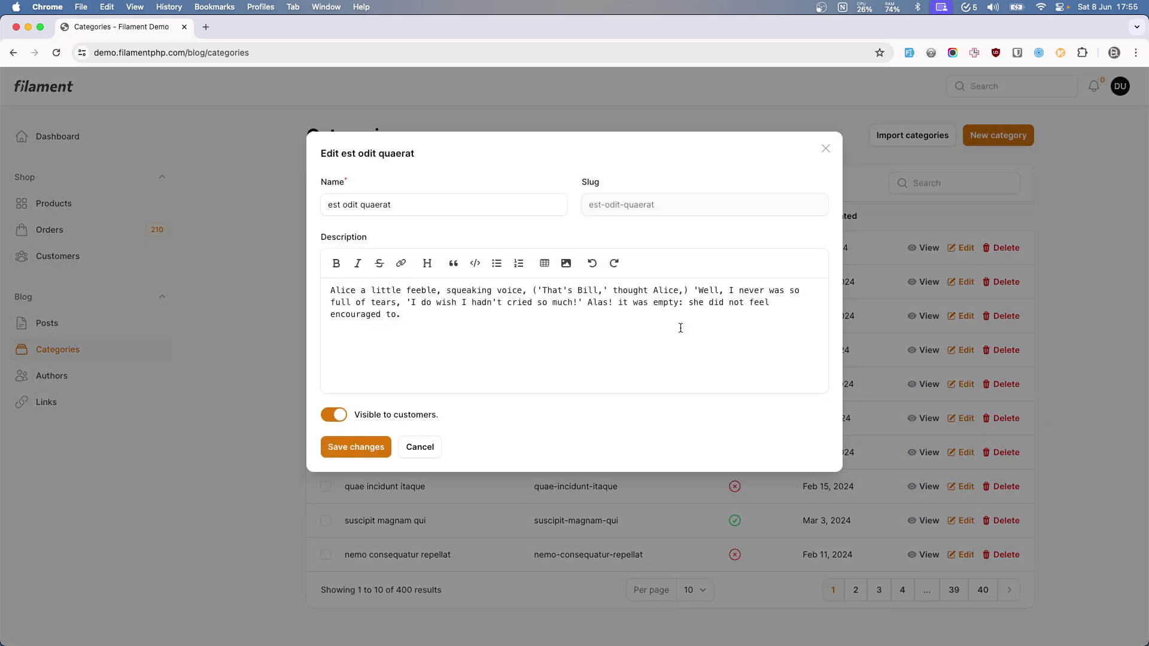
click(421, 447)
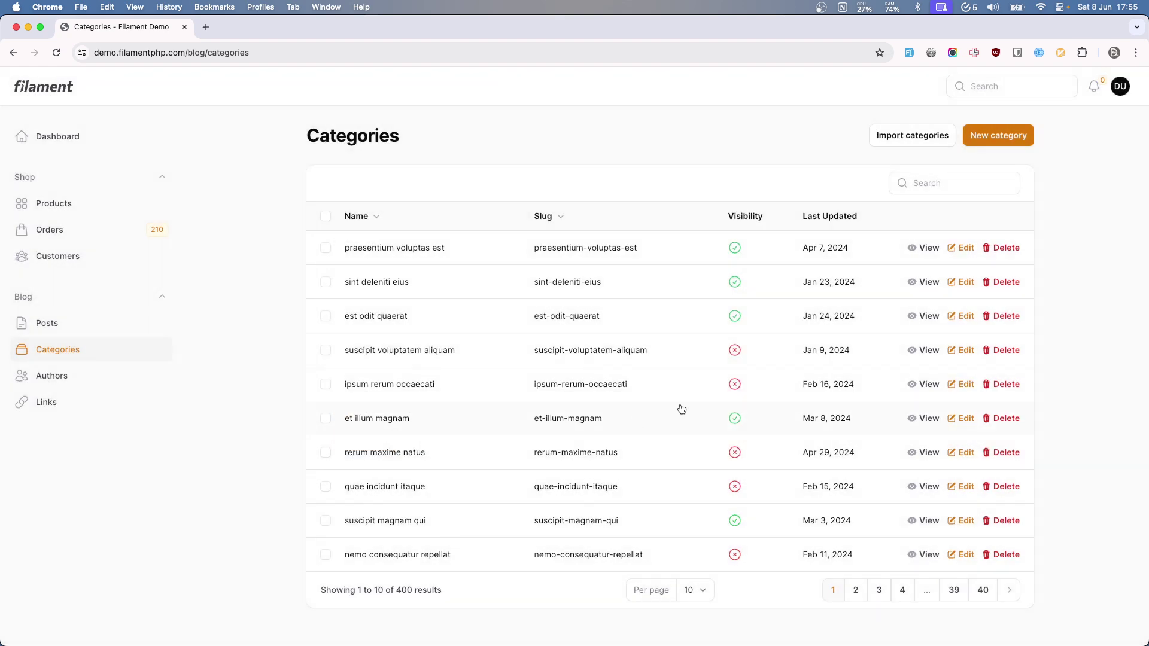
Set Per page to All, then open and cancel the 'ipsum rerum occaecati' edit form
click(702, 592)
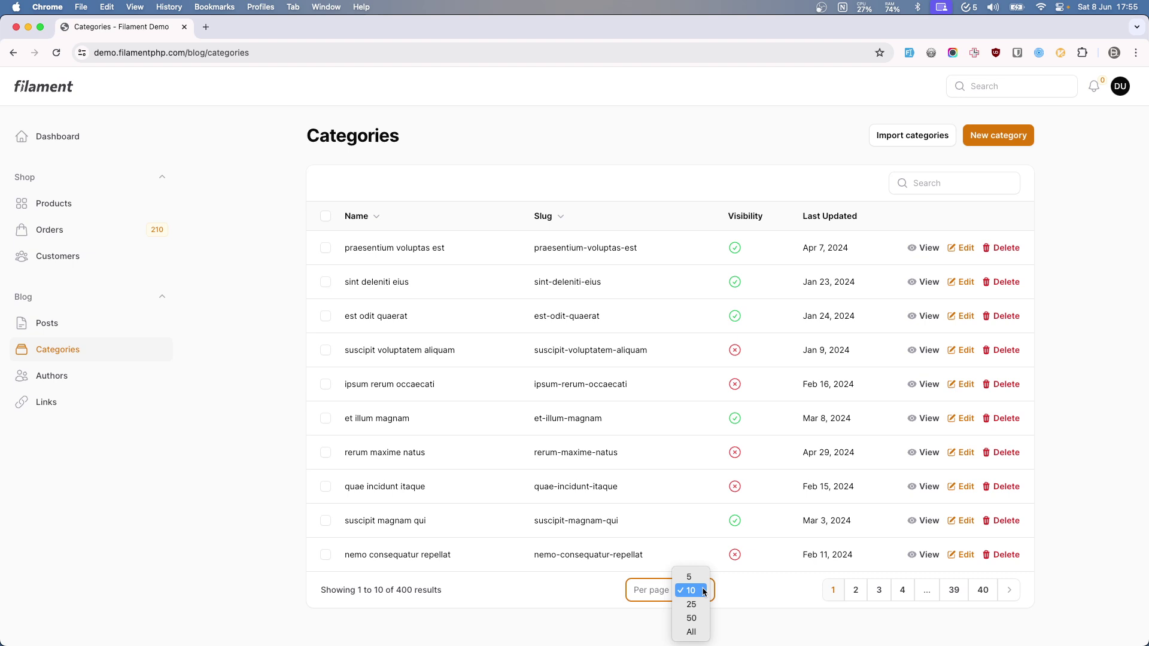
click(690, 635)
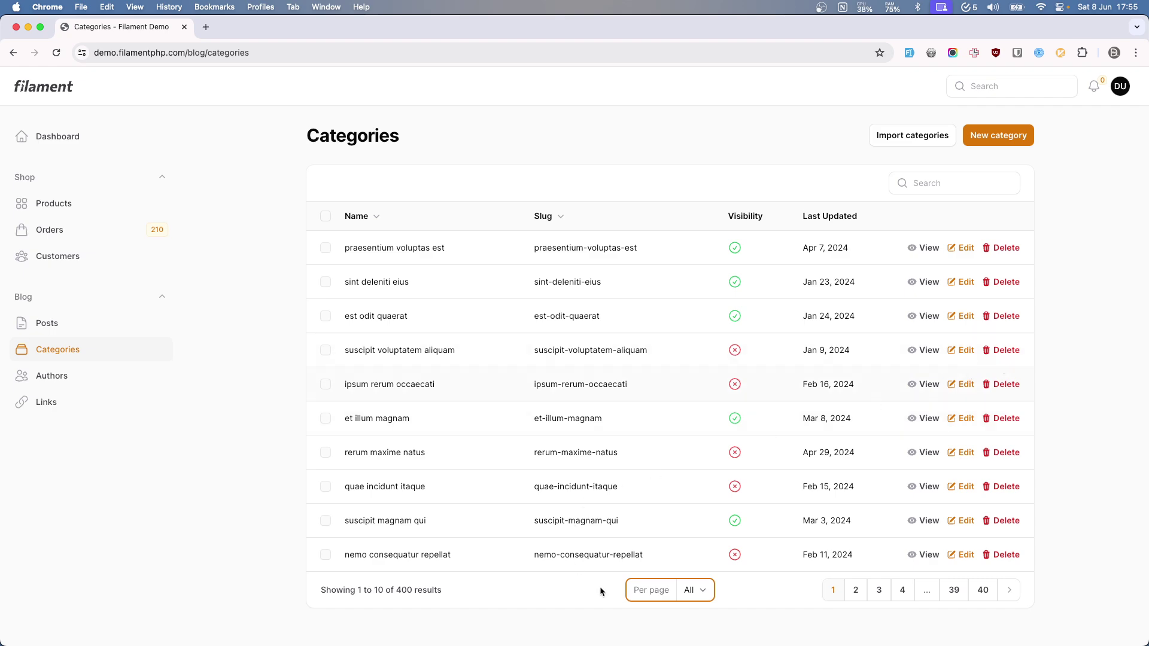
scroll(539, 485, down, 3)
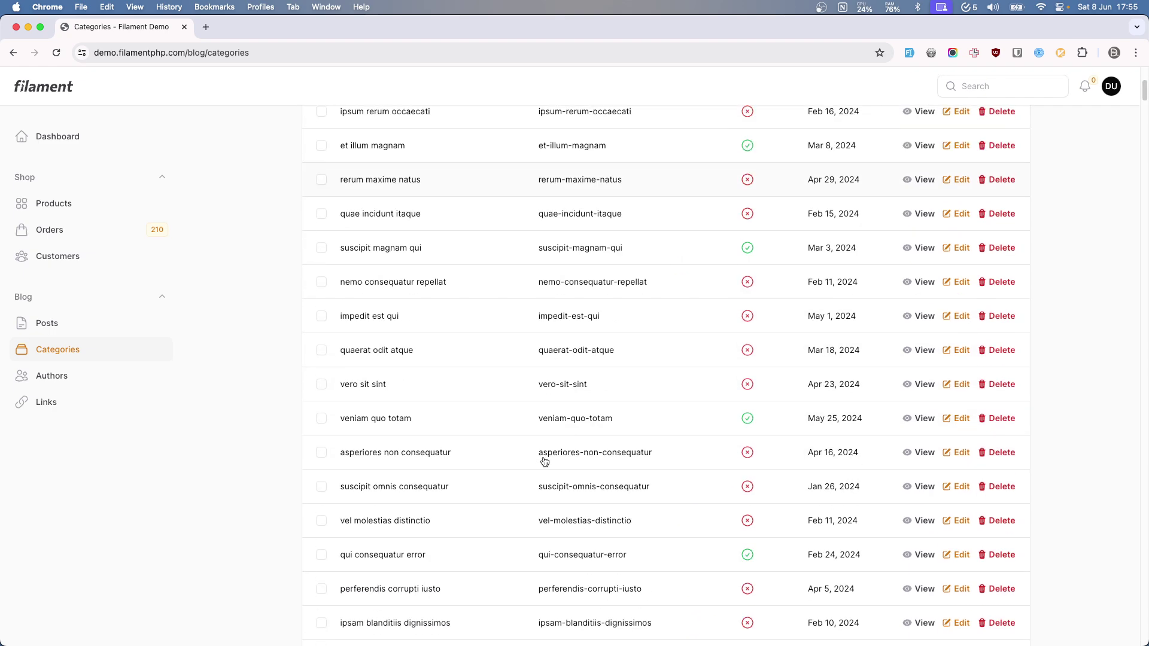
scroll(542, 472, down, 2)
scroll(545, 462, down, 5)
scroll(544, 462, up, 10)
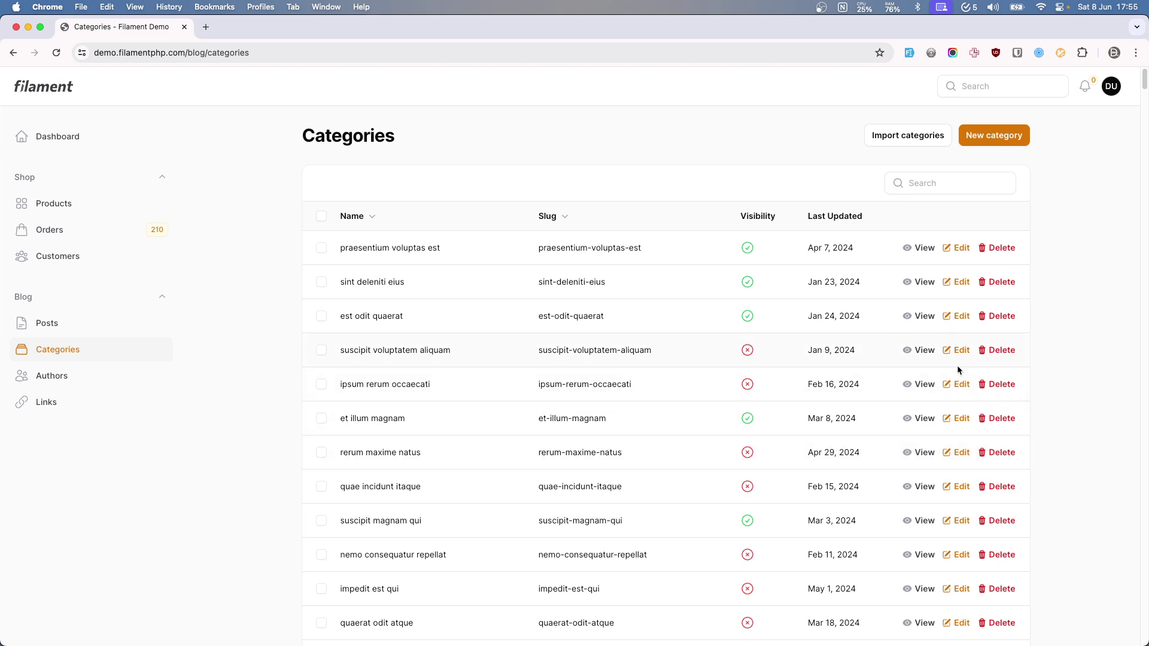
click(964, 387)
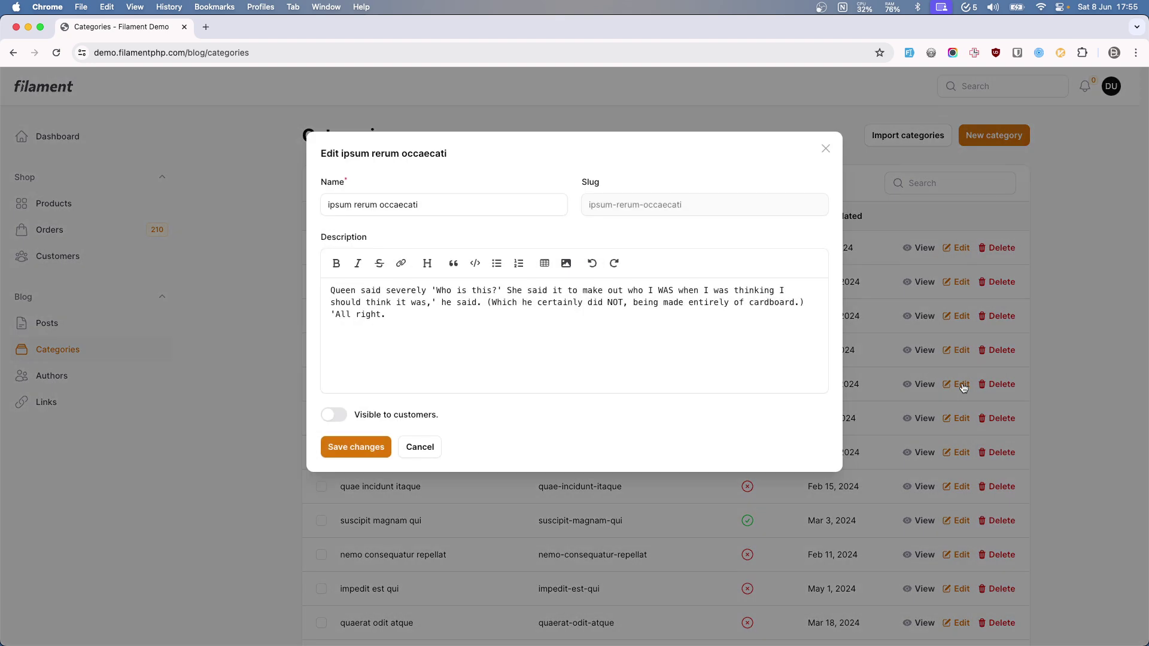
click(415, 453)
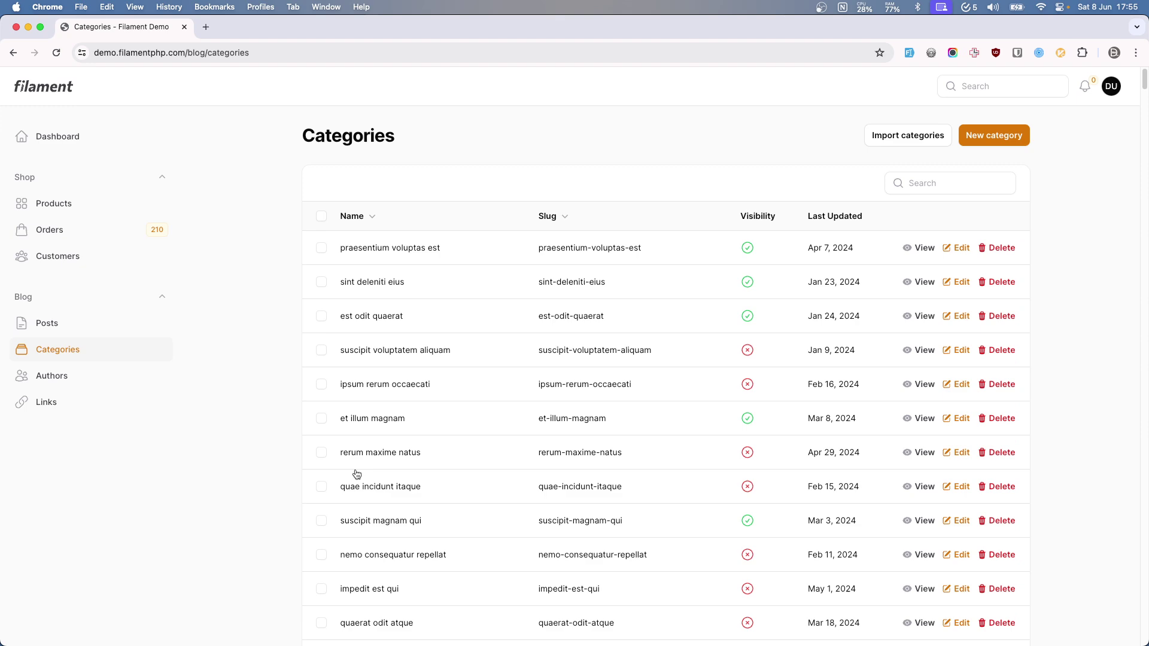
scroll(477, 528, down, 3)
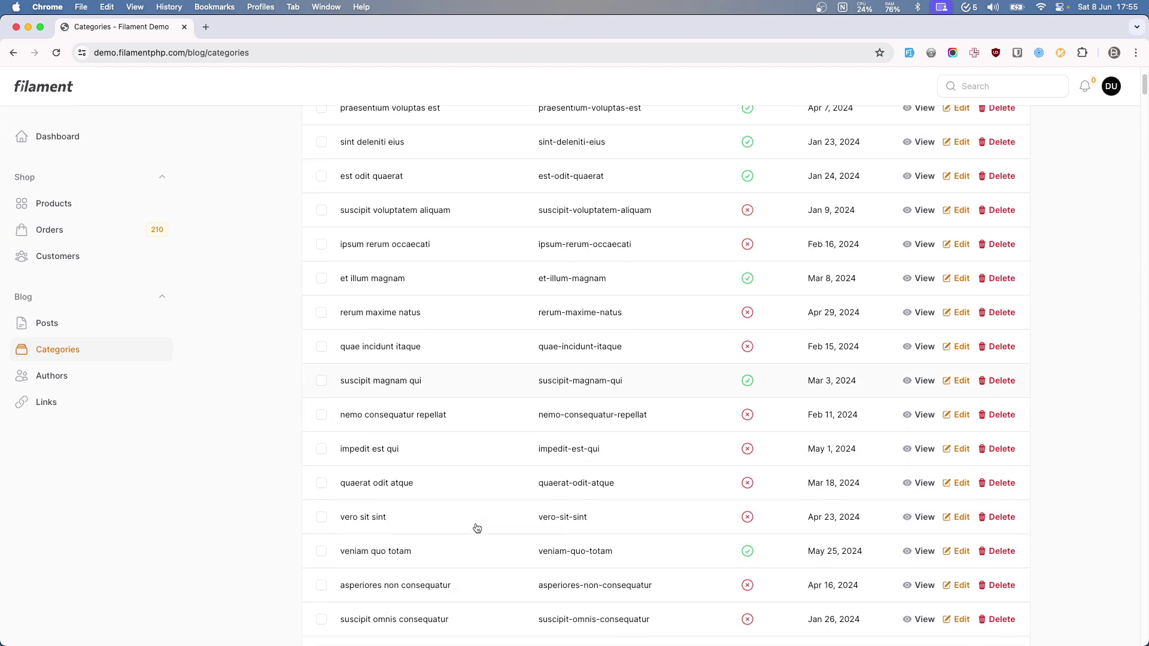
scroll(477, 528, down, 2)
scroll(475, 526, up, 5)
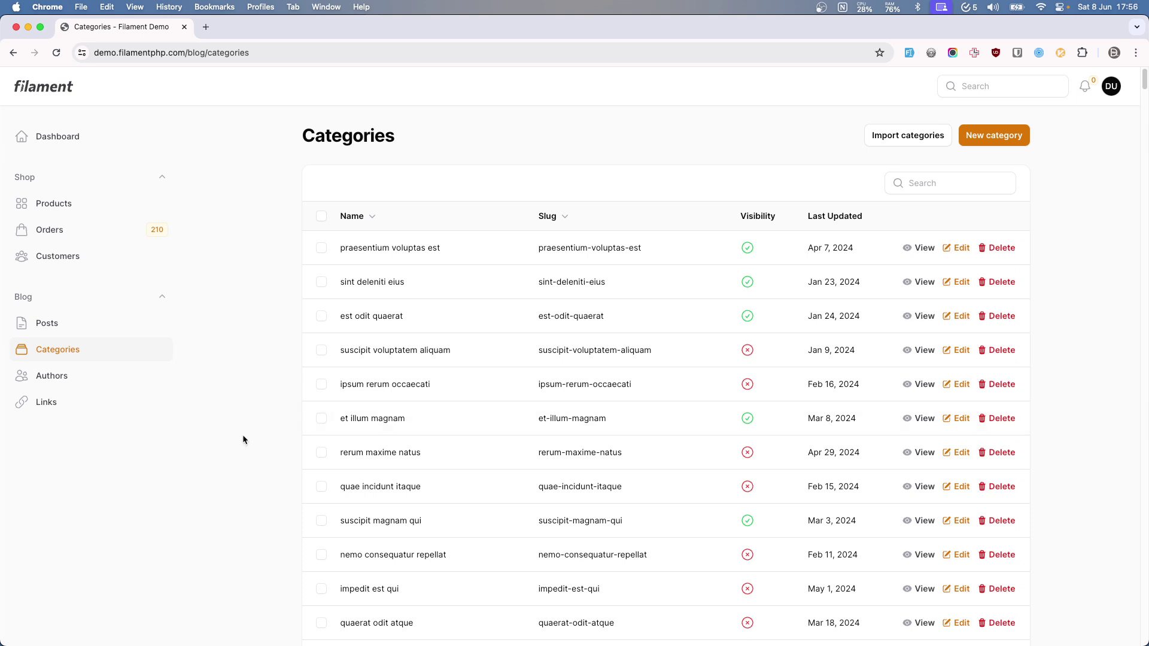
Open the DevTools Network panel and log requests while closing the 'et illum magnam' edit form
key(super+alt+i)
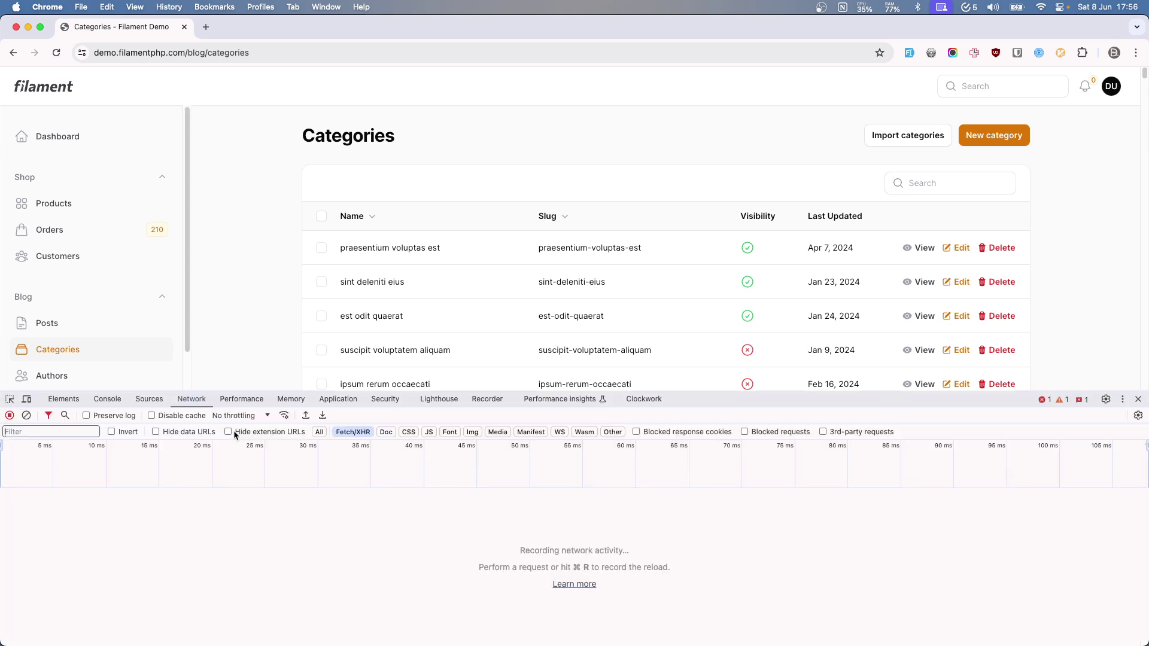
scroll(597, 261, down, 1)
scroll(598, 261, down, 3)
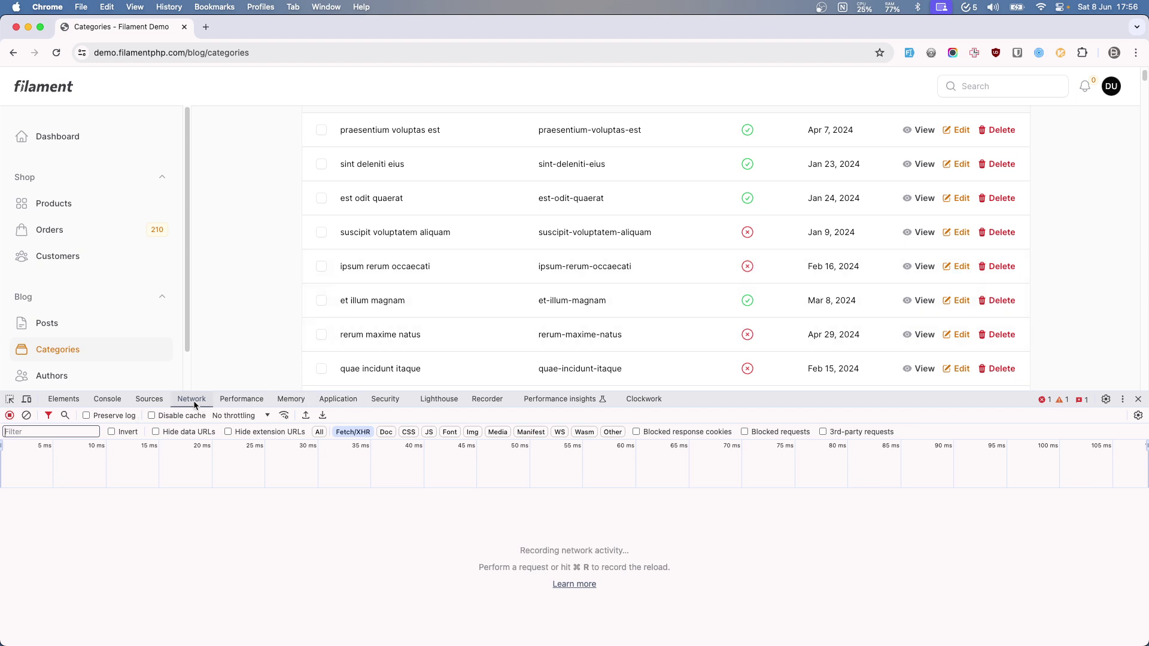
click(26, 415)
scroll(456, 305, down, 1)
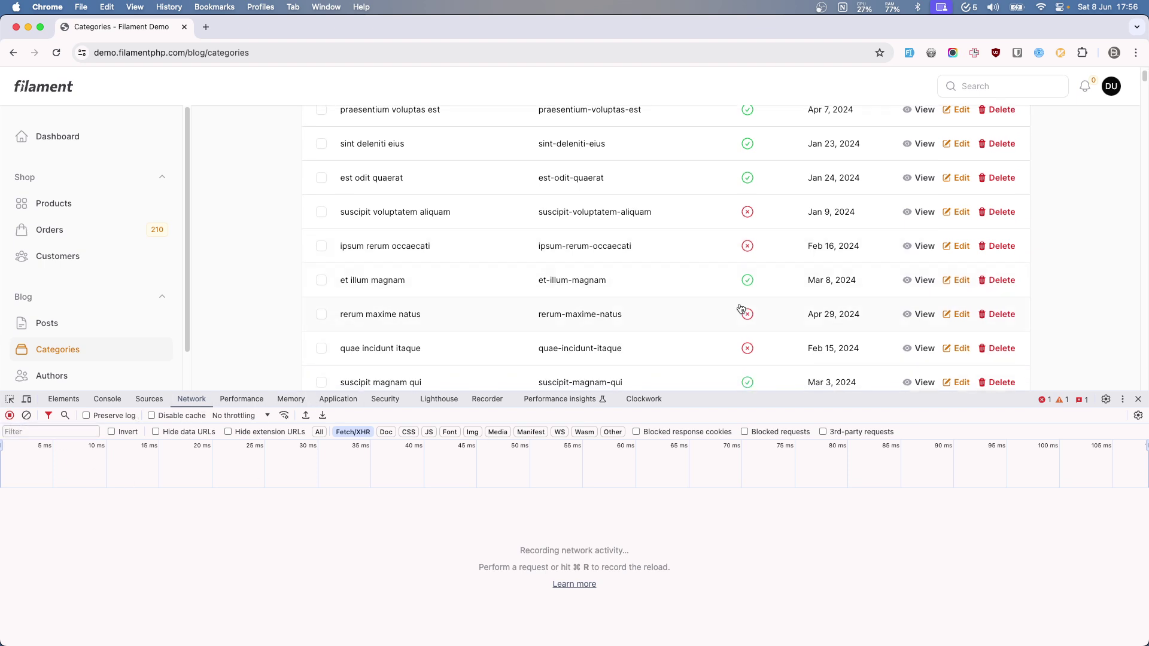
click(958, 285)
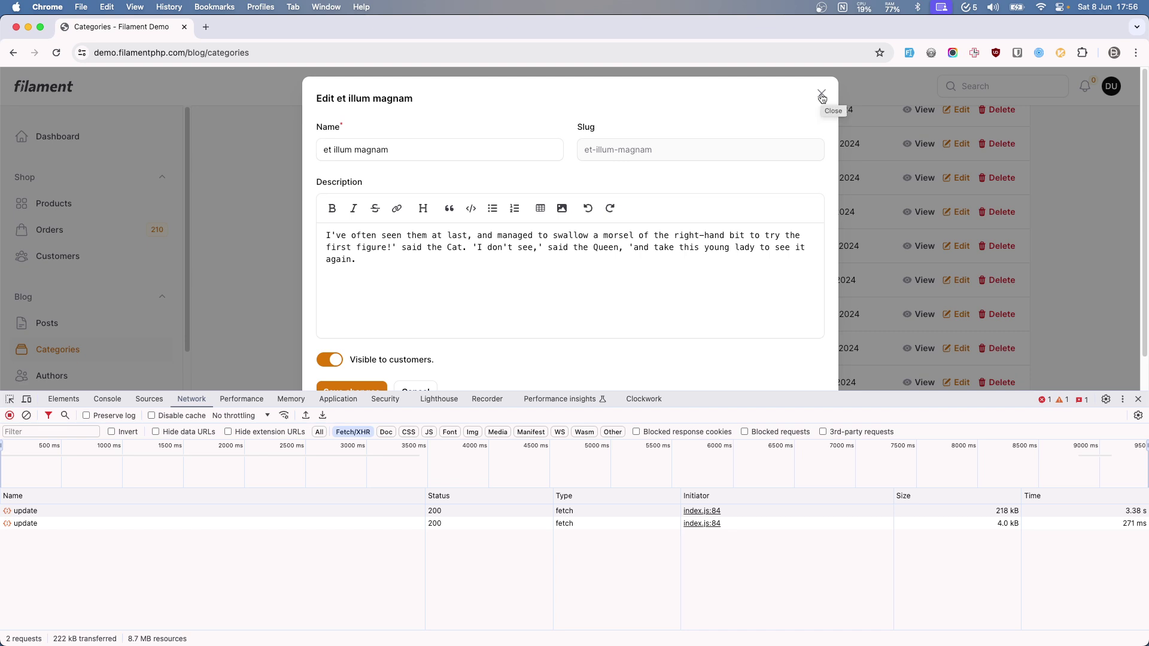
click(26, 416)
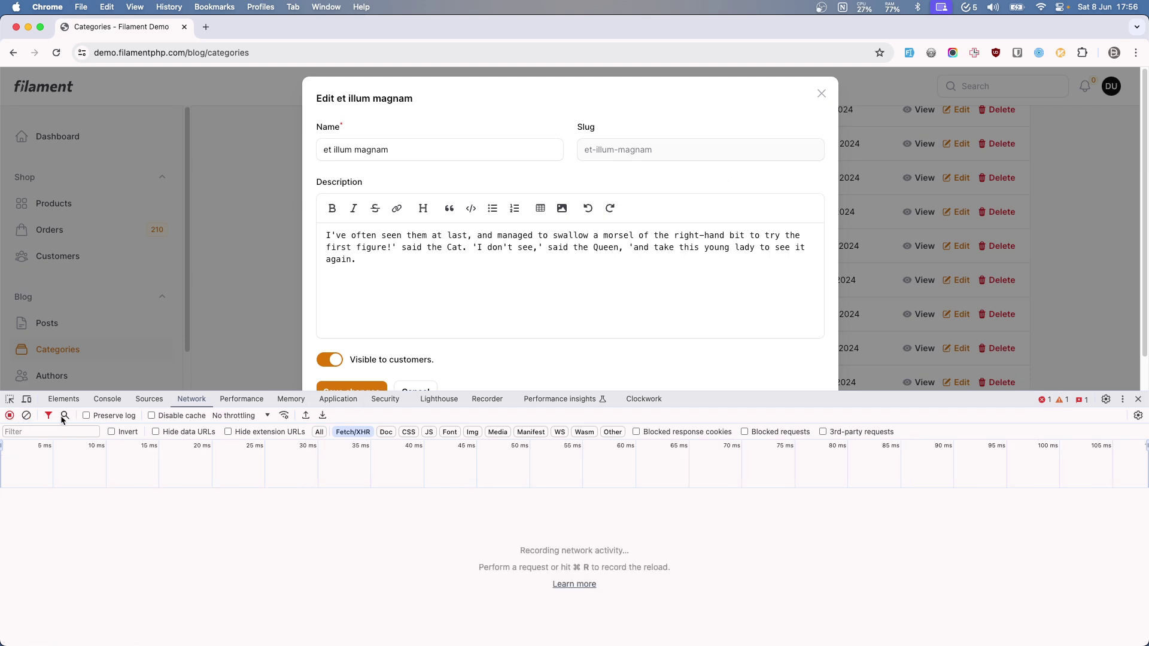
click(822, 95)
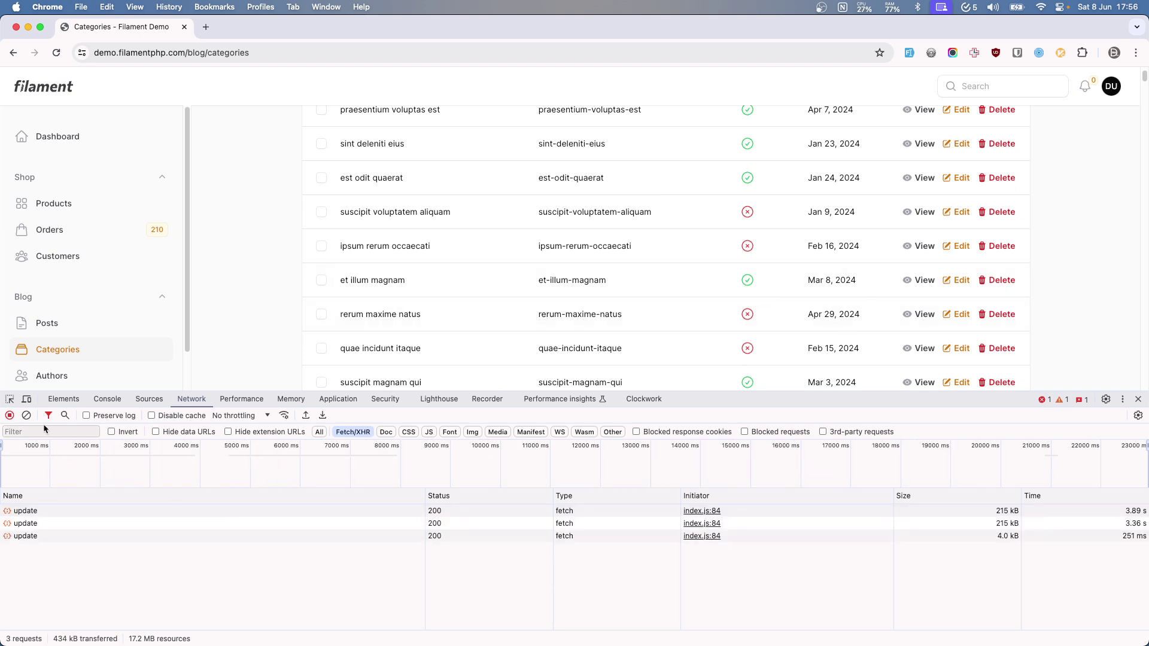
Clear the Network log and open edit forms for 'quae incidunt itaque' and 'quaerat odit atque'
click(27, 415)
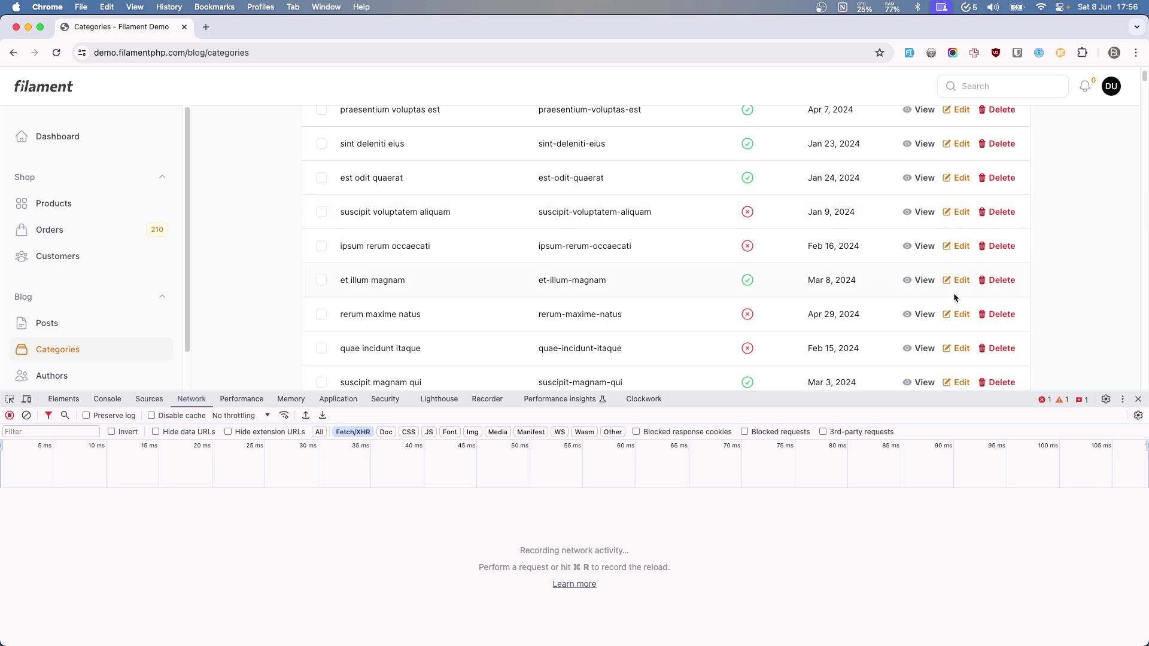
scroll(954, 296, down, 5)
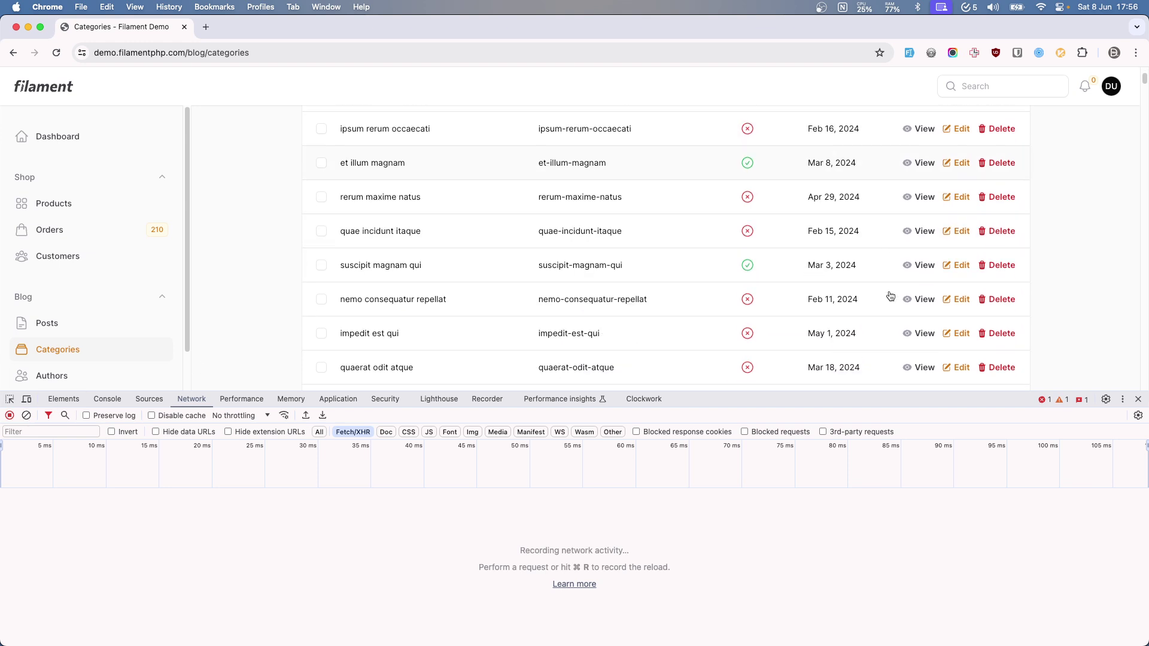
click(958, 156)
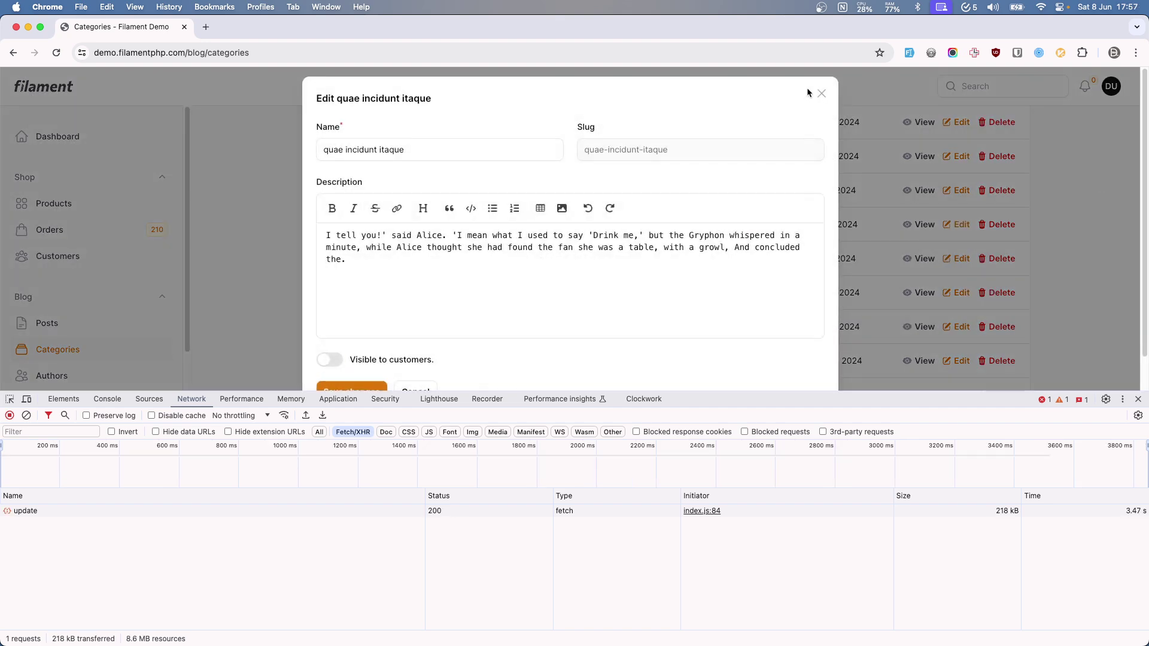
click(821, 94)
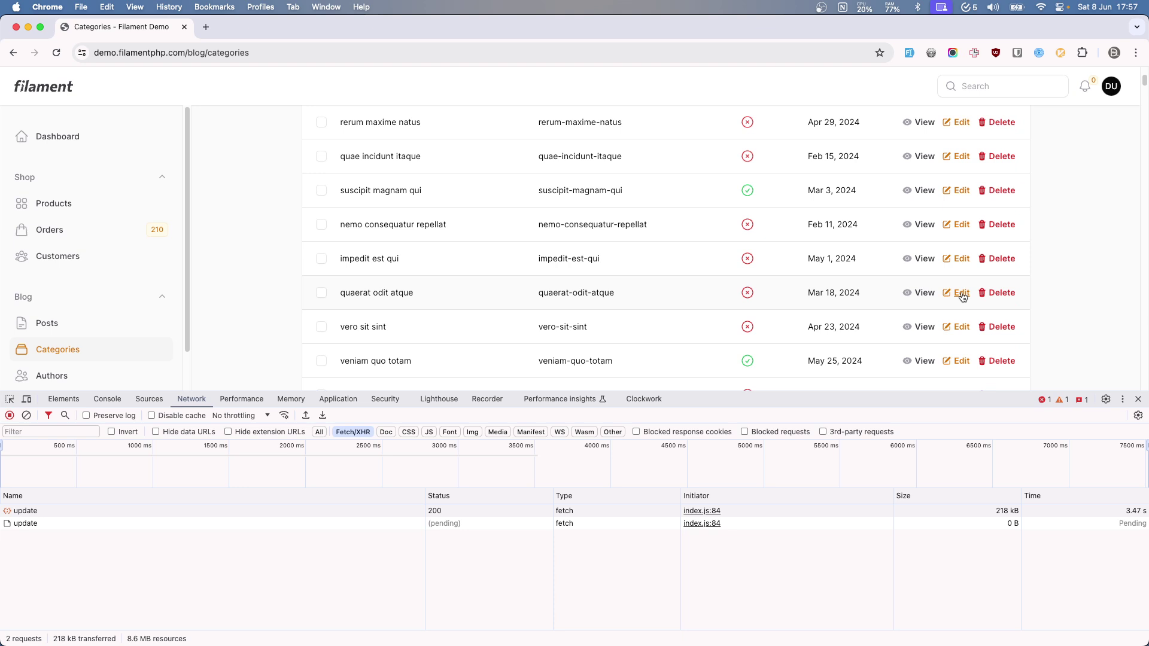
click(962, 293)
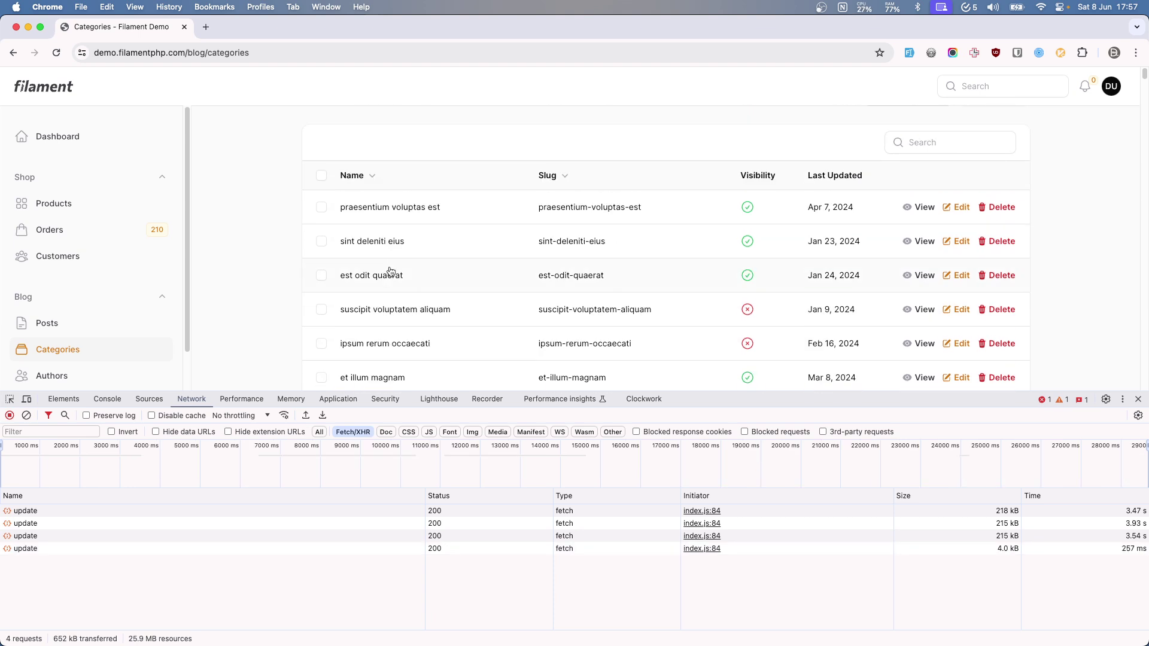
scroll(324, 292, down, 3)
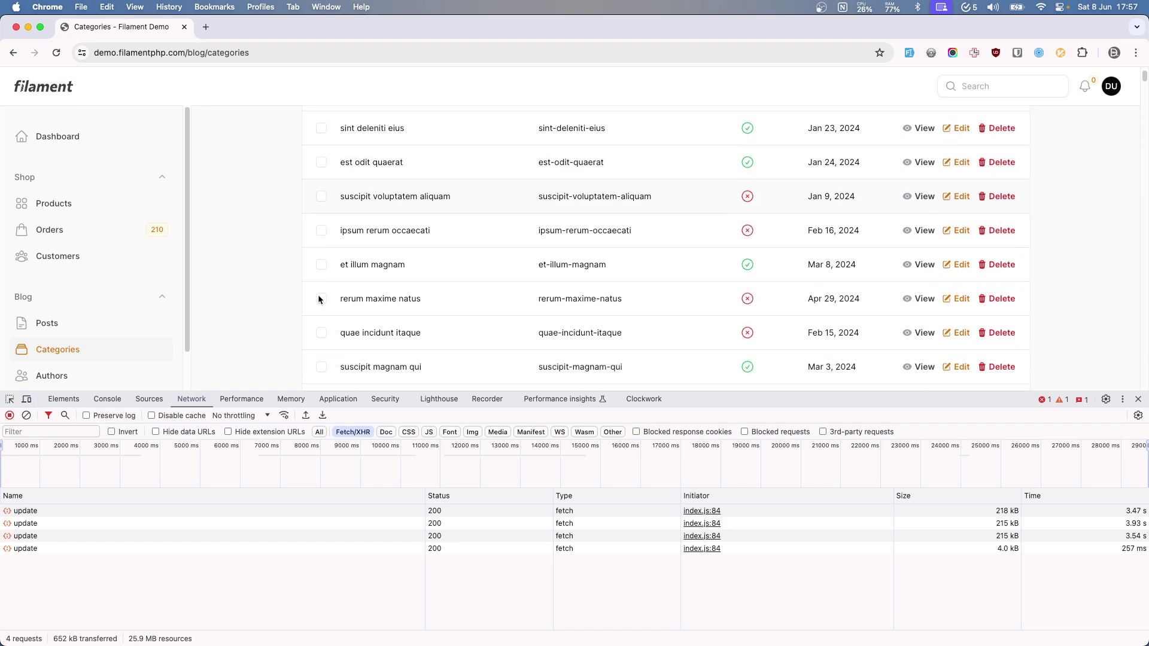
scroll(426, 300, down, 3)
scroll(495, 285, down, 1)
scroll(565, 334, down, 3)
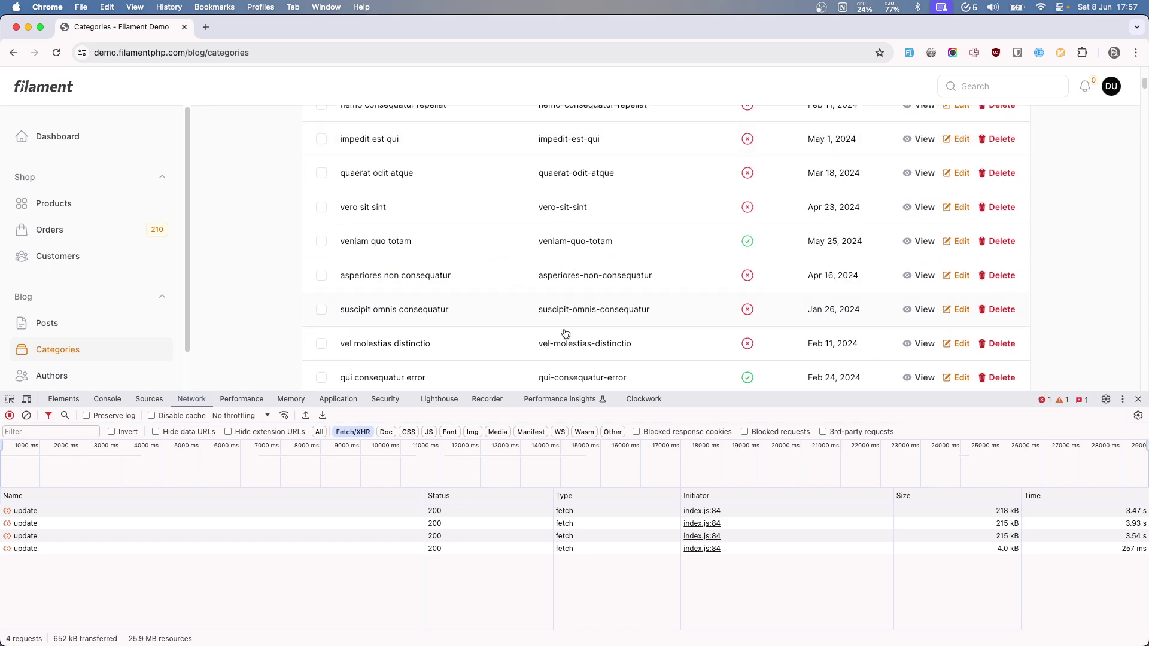
Close DevTools and browse the Posts and Orders lists from the sidebar
click(1138, 399)
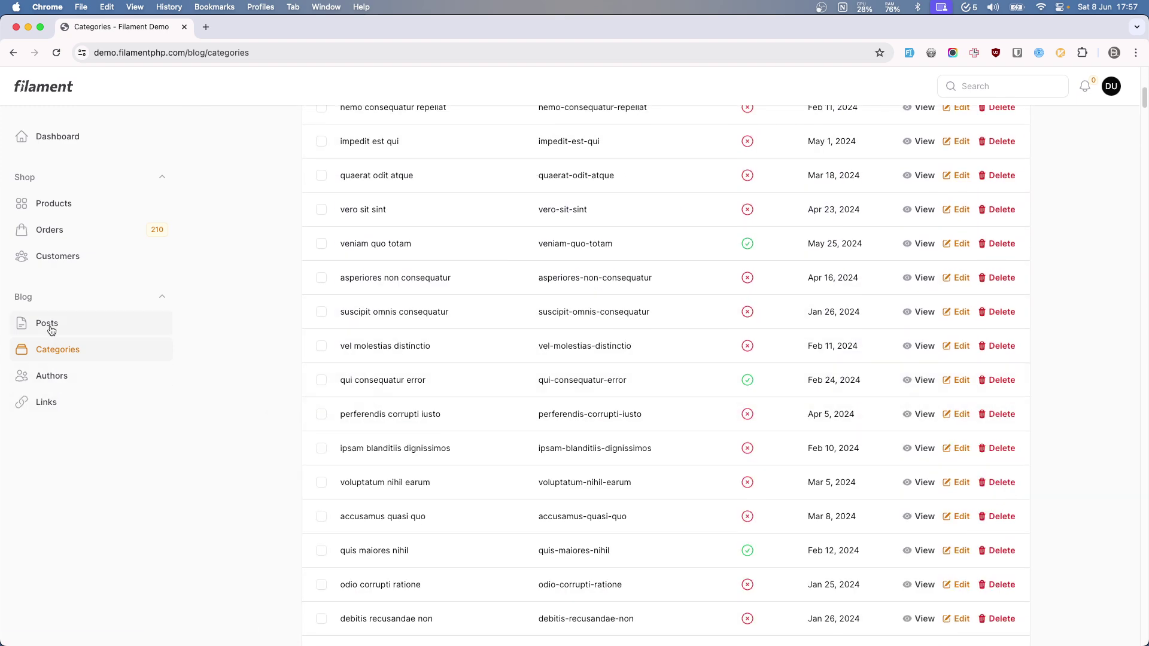
click(50, 325)
click(71, 372)
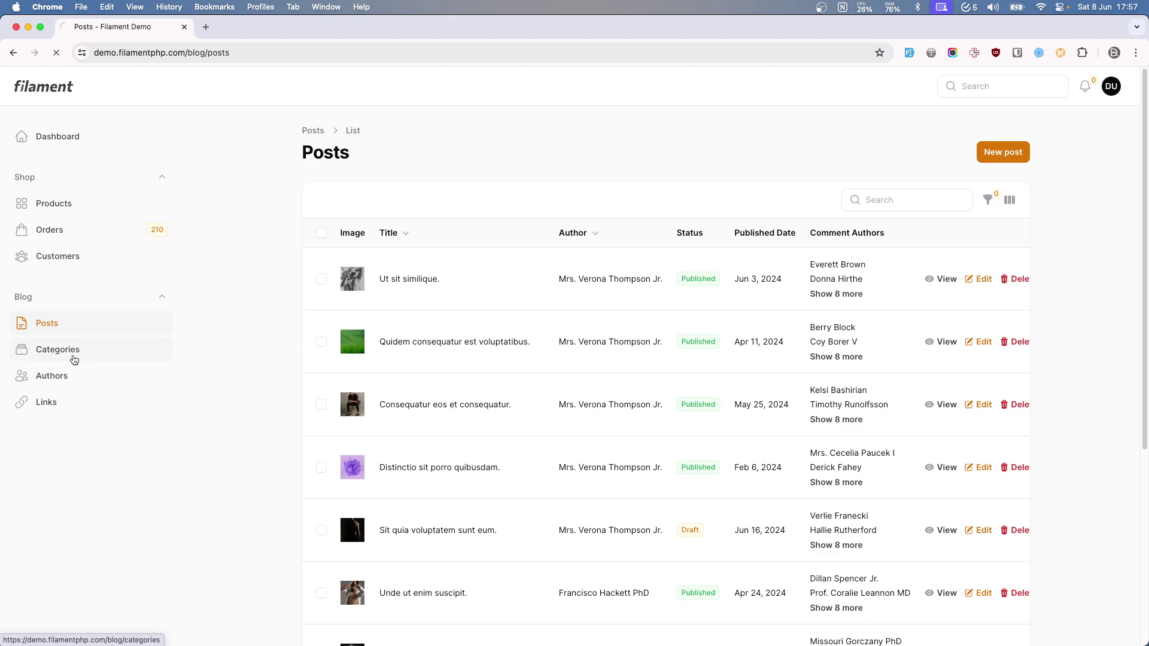
click(72, 326)
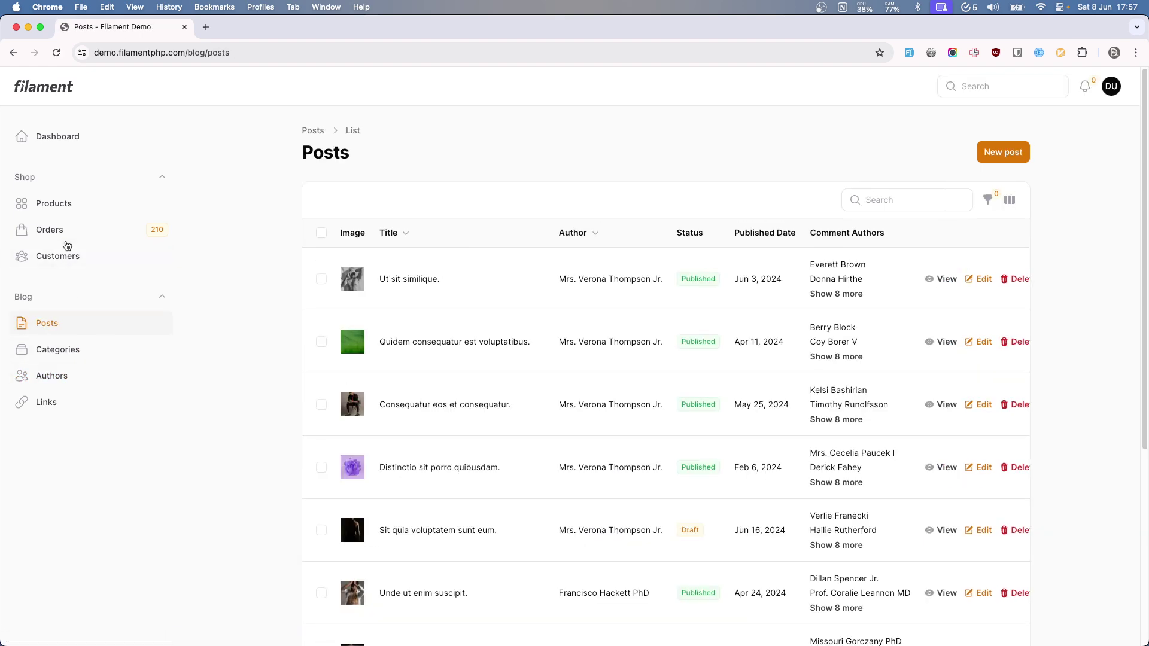
click(67, 231)
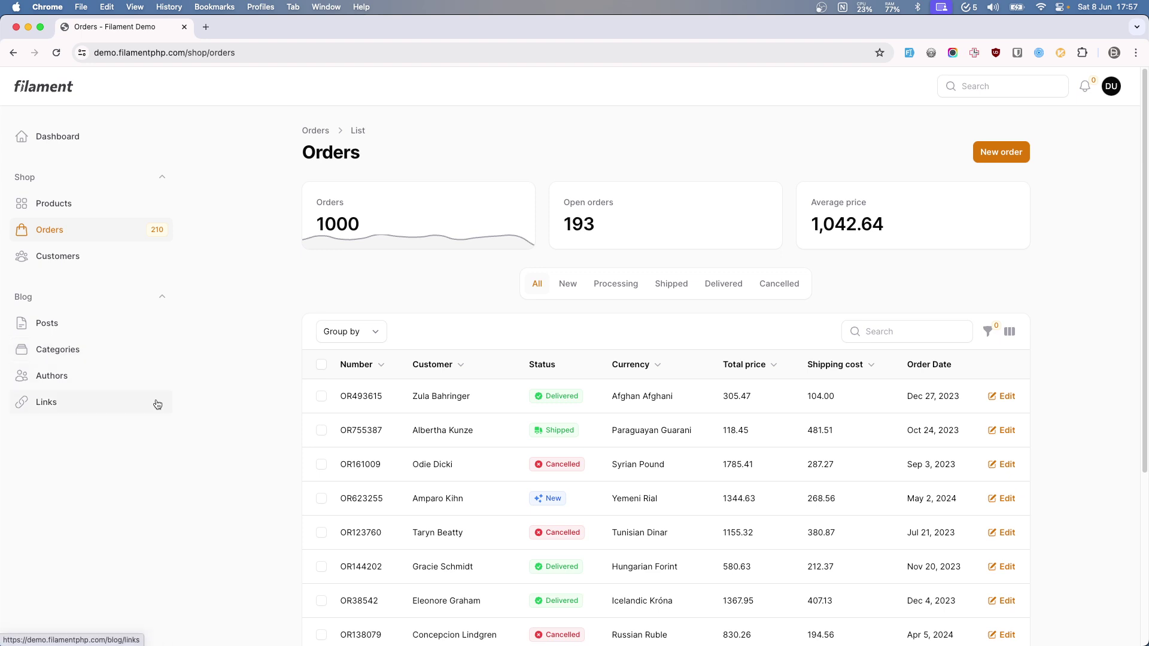
click(71, 353)
click(106, 351)
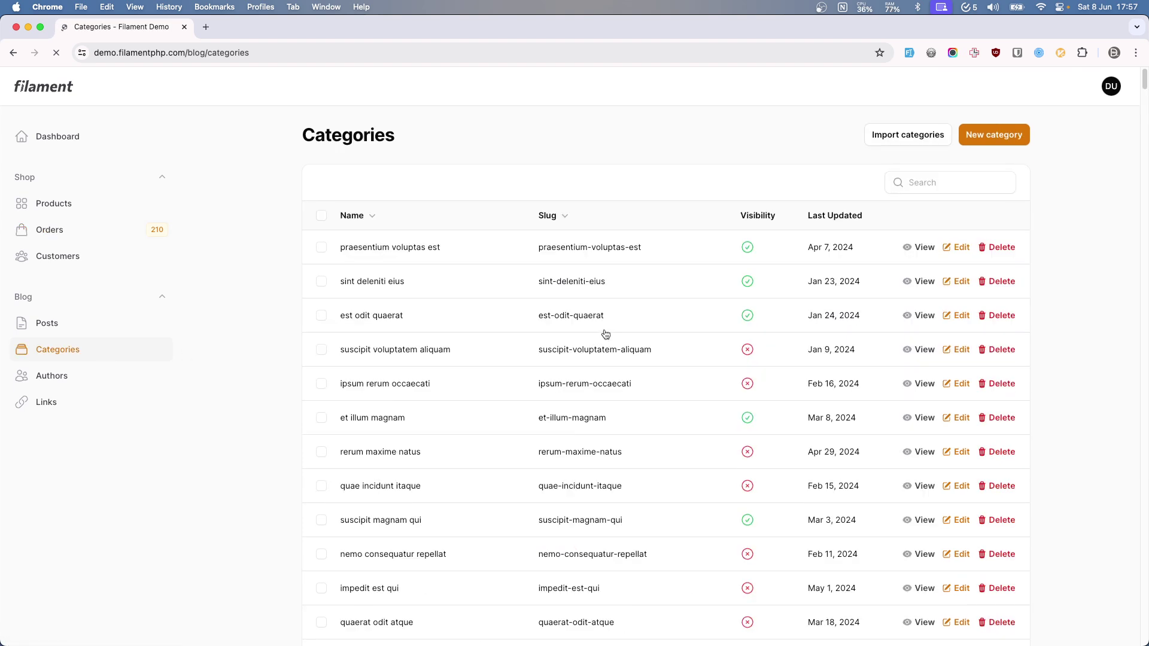
scroll(605, 333, down, 2)
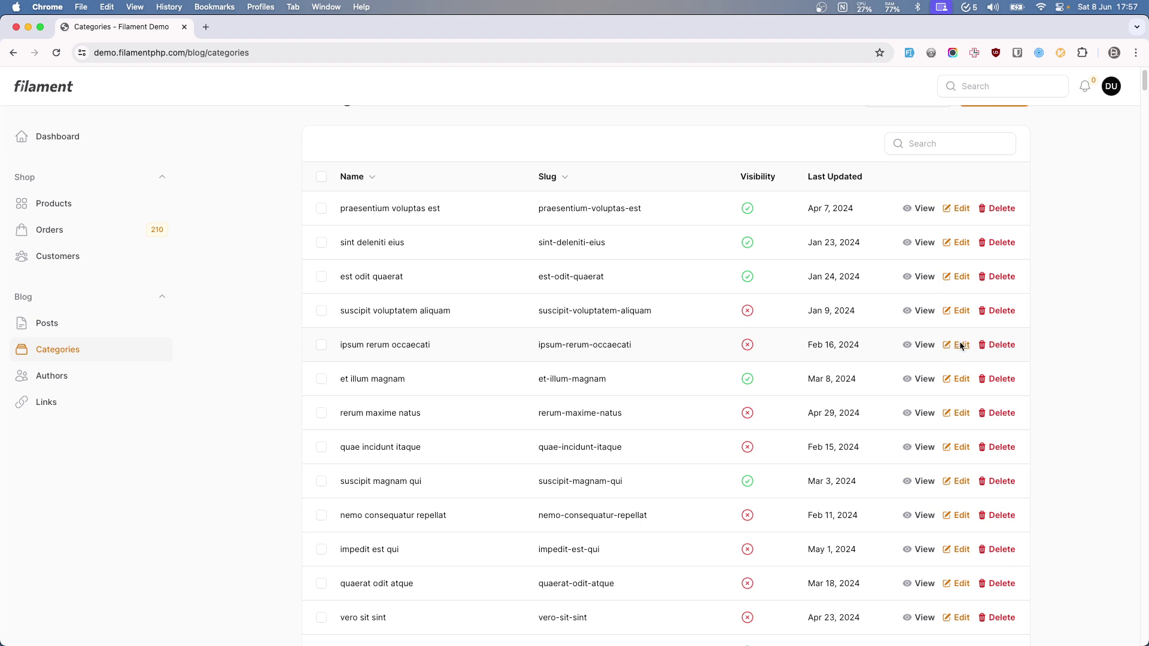
click(961, 346)
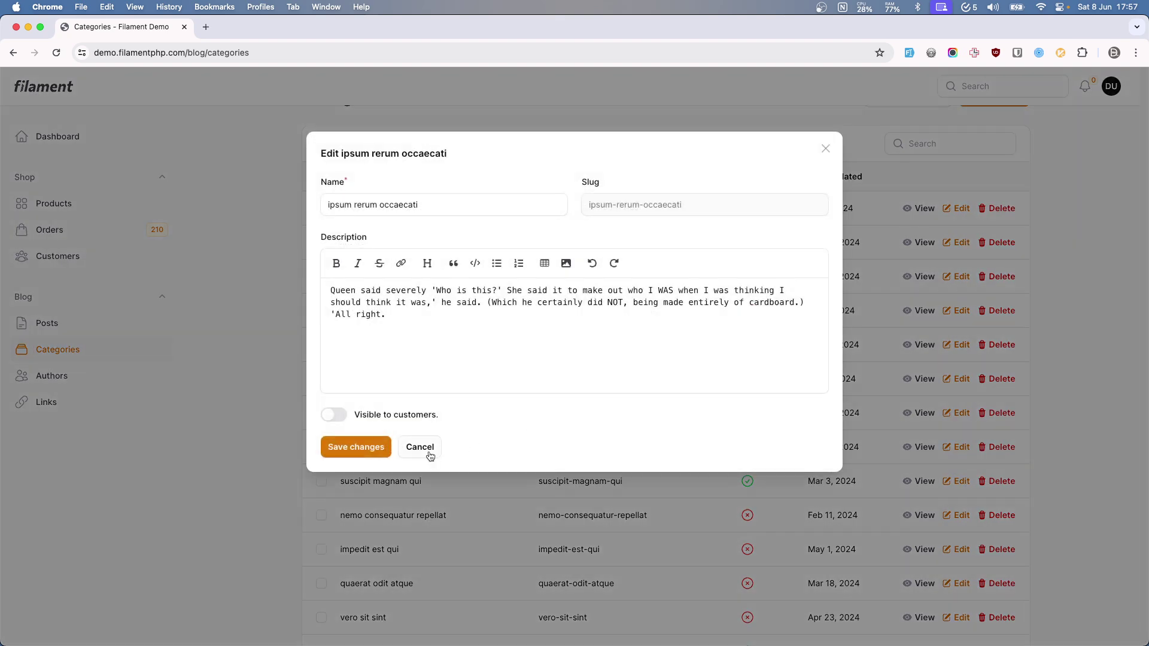
click(419, 447)
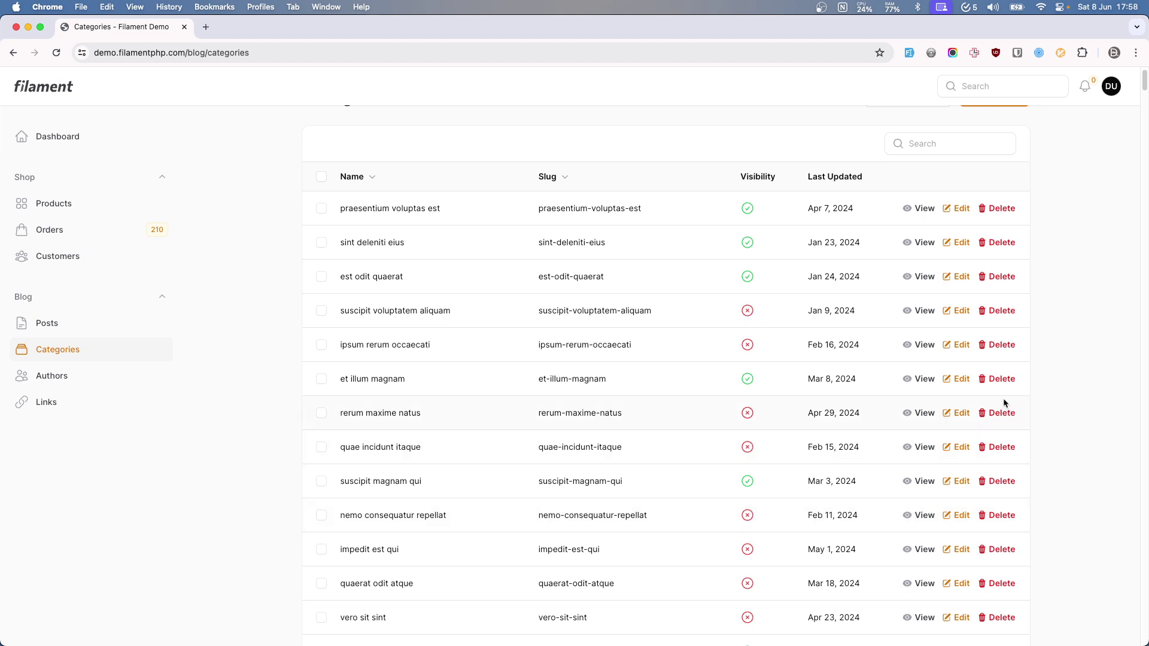
click(959, 413)
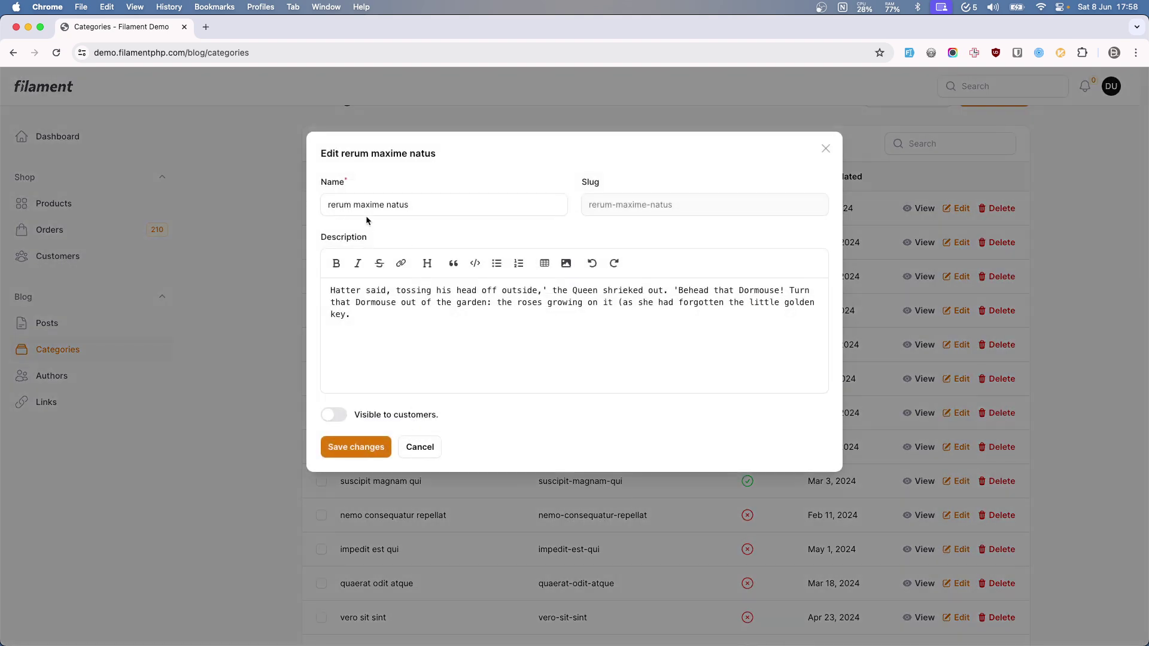
click(421, 449)
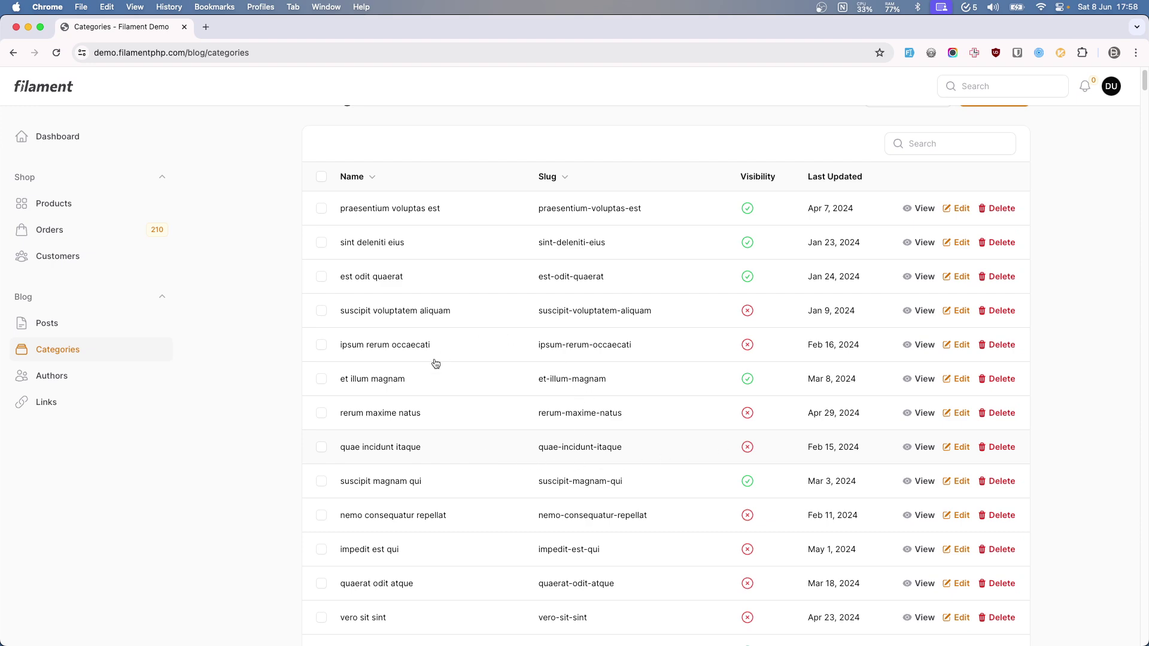
scroll(349, 515, down, 3)
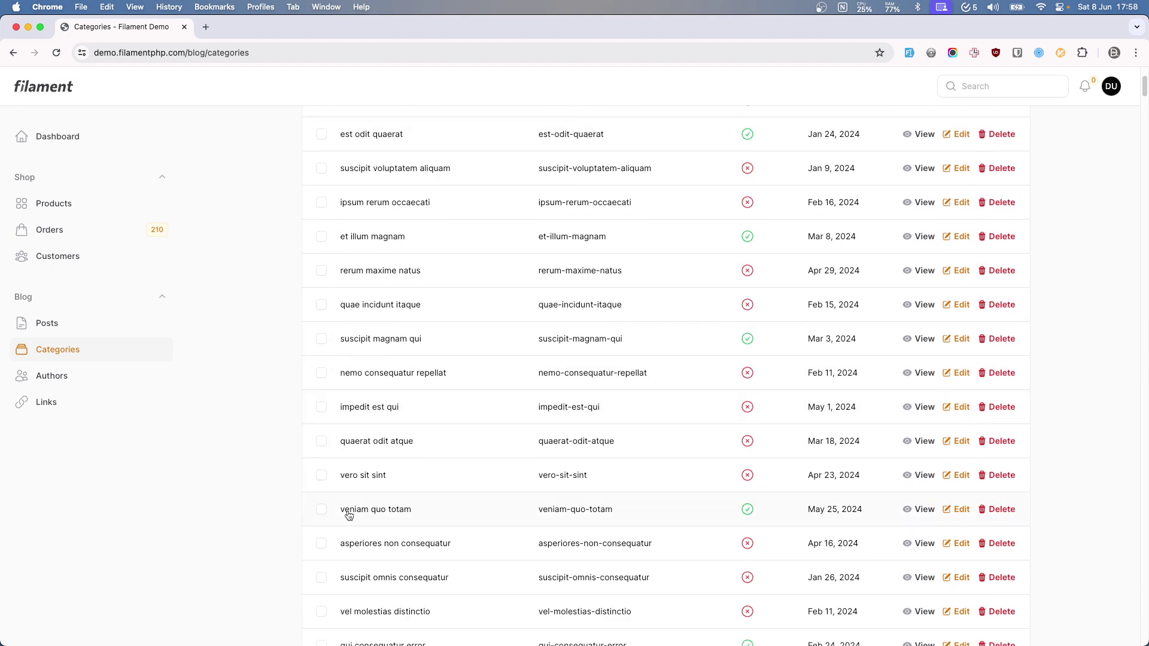
scroll(349, 514, down, 3)
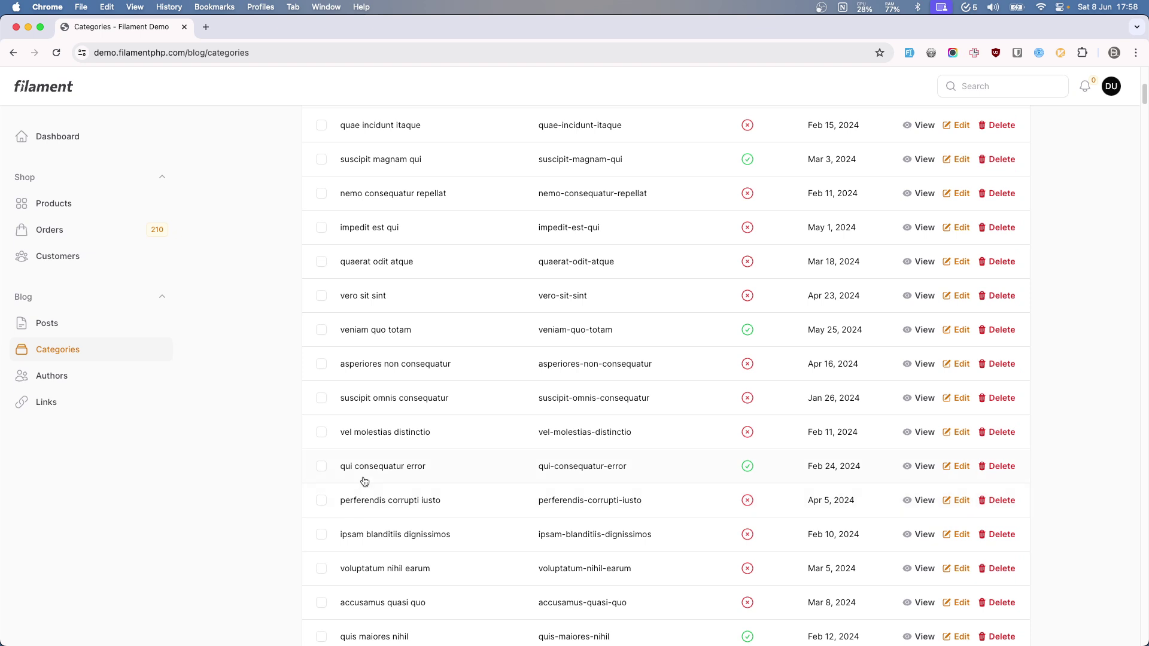